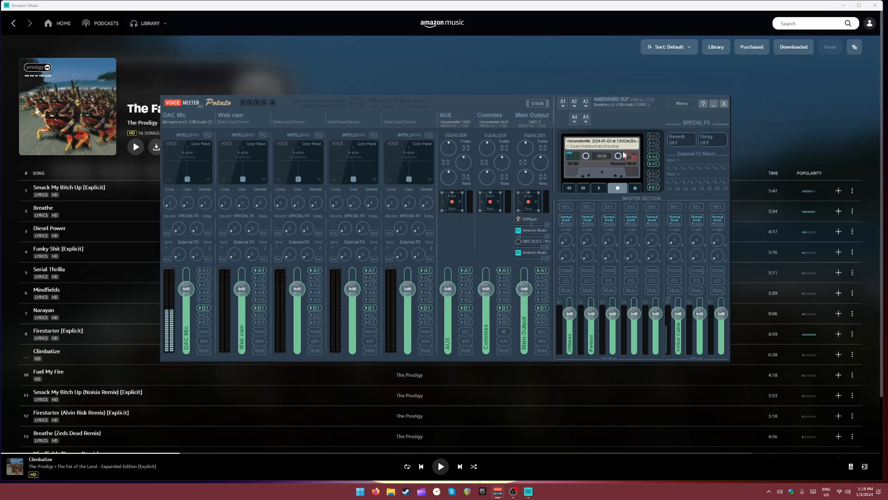
# - Minimise the Amazon Music window and reposition the Voicemeeter mixer window on the desktop
pyautogui.click(846, 4)
pyautogui.click(845, 3)
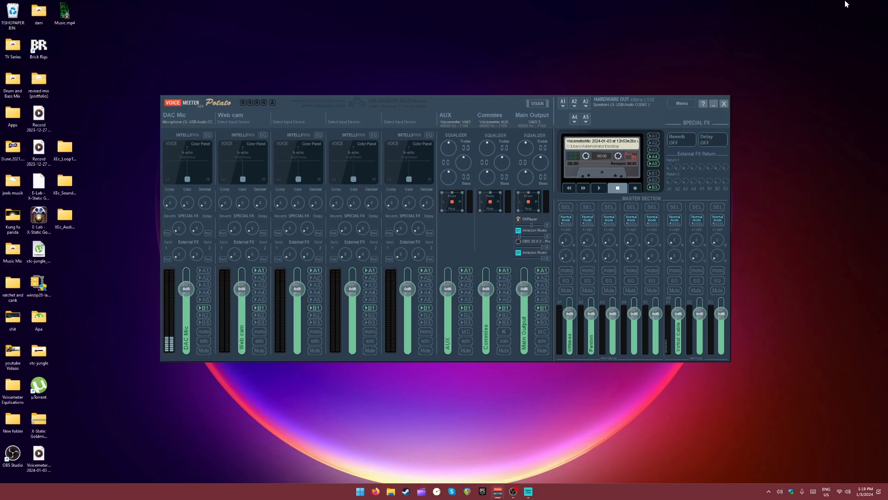
pyautogui.moveTo(541, 93)
pyautogui.mouseDown()
pyautogui.moveTo(502, 73)
pyautogui.moveTo(531, 79)
pyautogui.mouseUp()
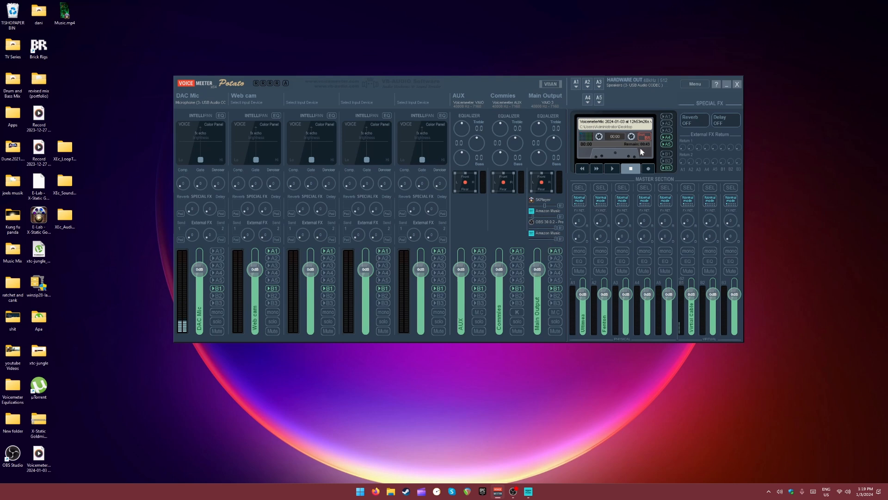
pyautogui.moveTo(504, 84); pyautogui.dragTo(510, 91)
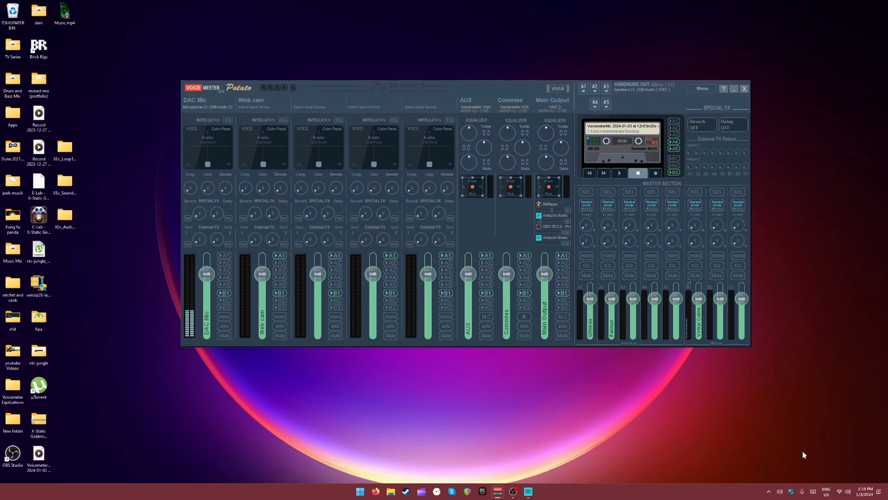
# - Open the legacy Windows Sound dialog from the system tray's audio device switcher
pyautogui.click(769, 492)
pyautogui.rightClick(781, 492)
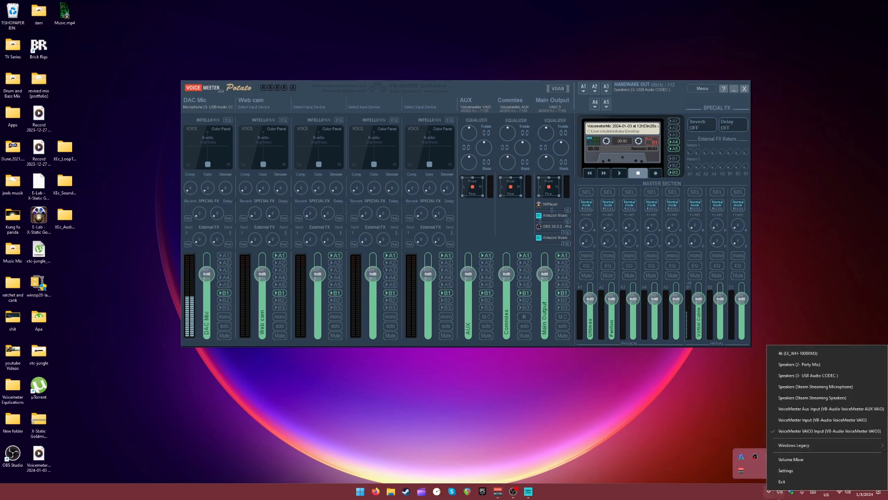
pyautogui.click(760, 495)
pyautogui.rightClick(779, 494)
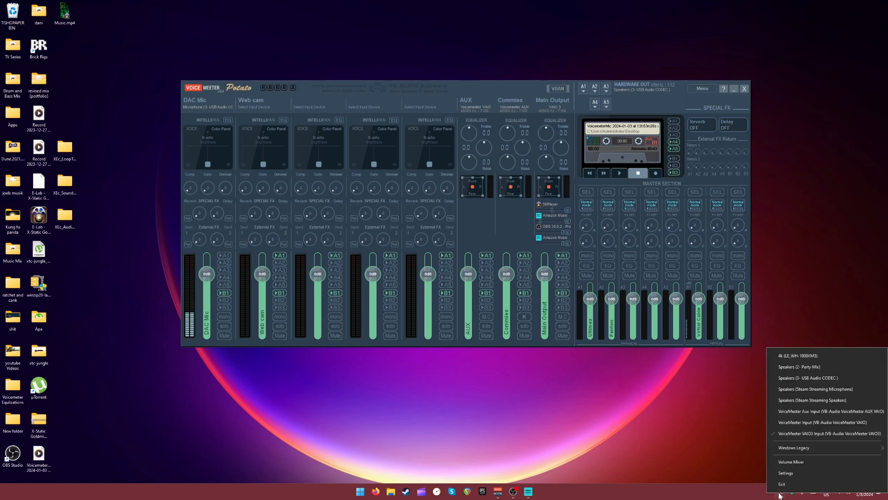
pyautogui.moveTo(790, 449)
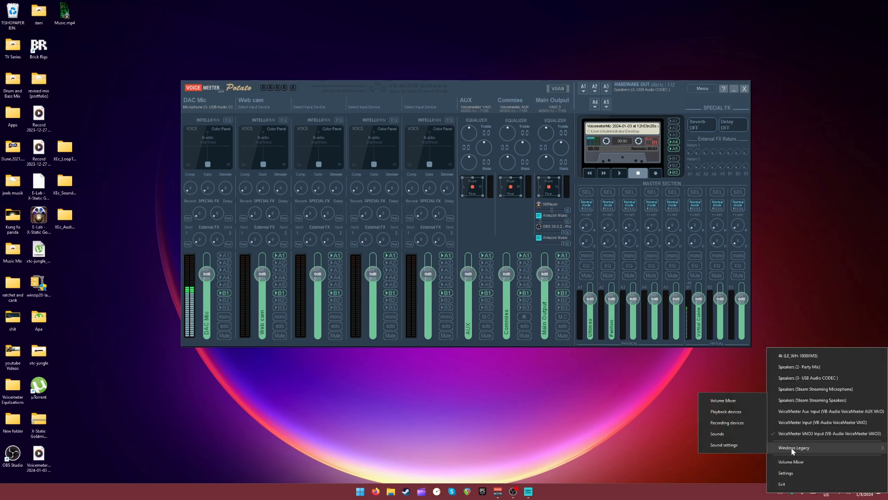
pyautogui.click(729, 433)
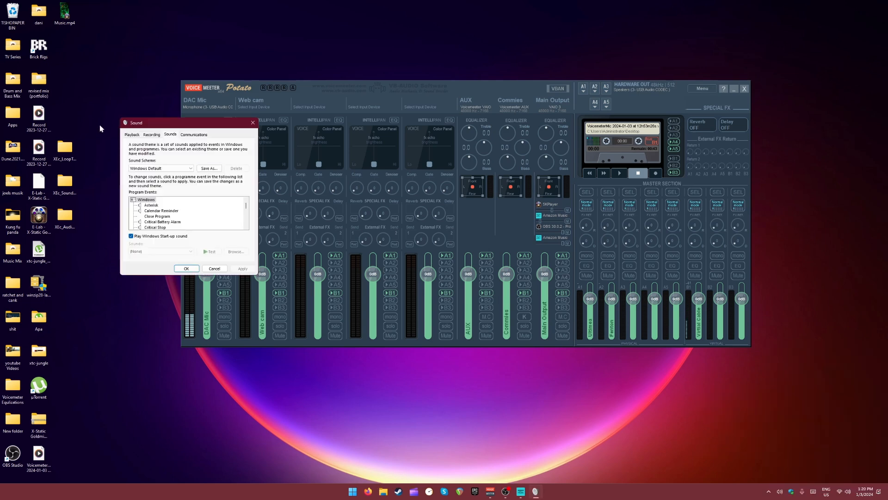
# - Set VoiceMeeter VAIO3 Input as the default playback device for Windows, including communications
pyautogui.click(132, 135)
pyautogui.scroll(-5, 166, 205)
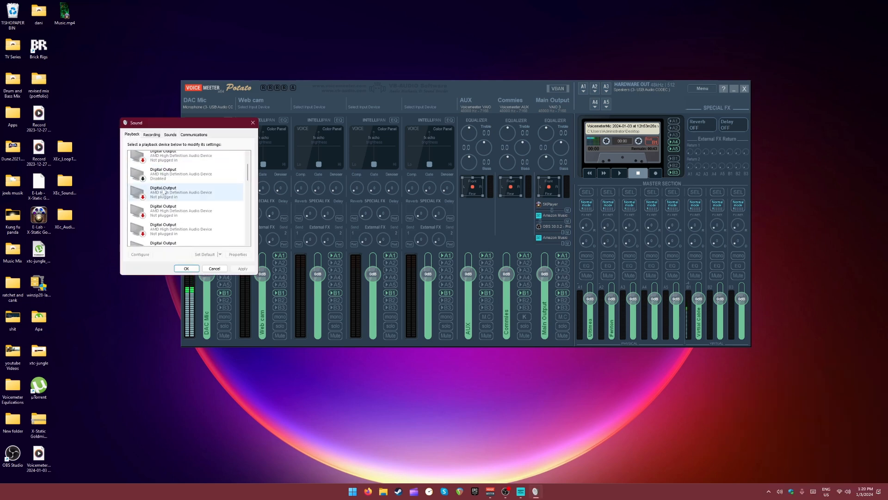
pyautogui.scroll(-6, 165, 205)
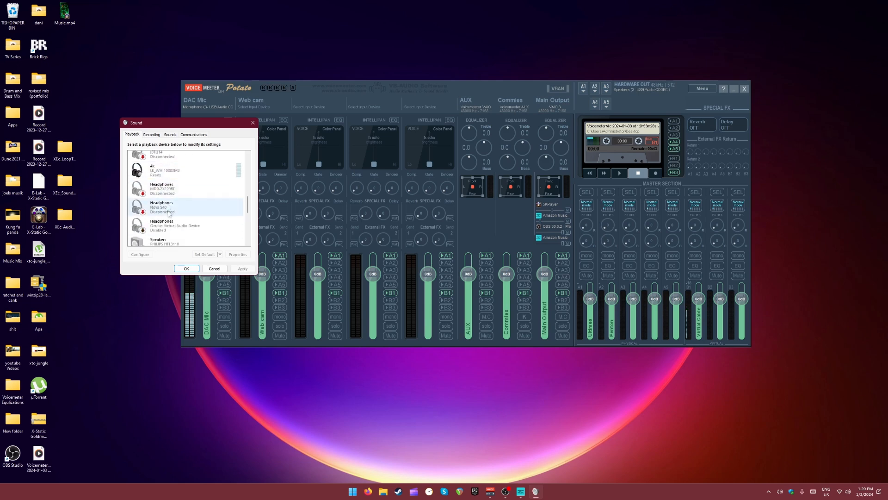
pyautogui.scroll(-3, 174, 215)
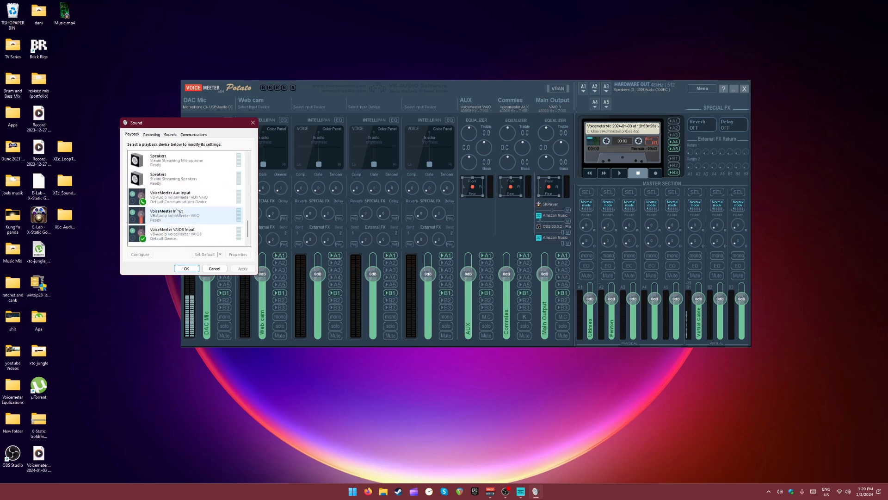
pyautogui.click(179, 238)
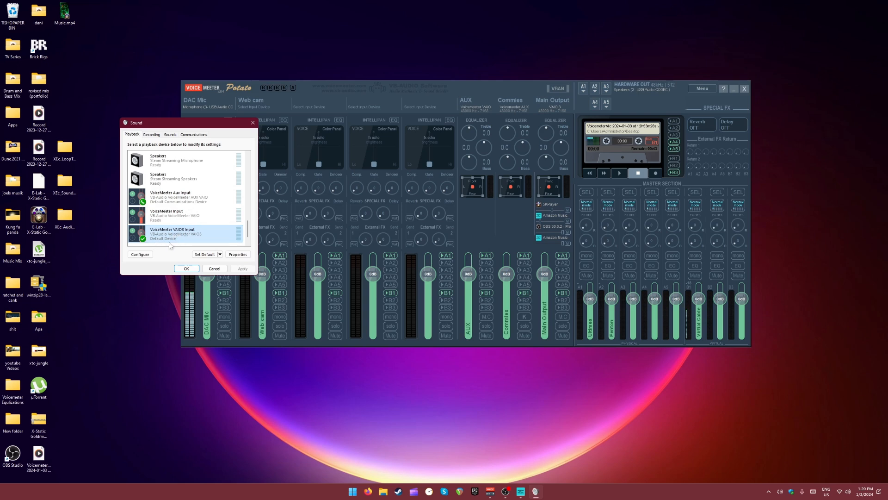
pyautogui.click(204, 255)
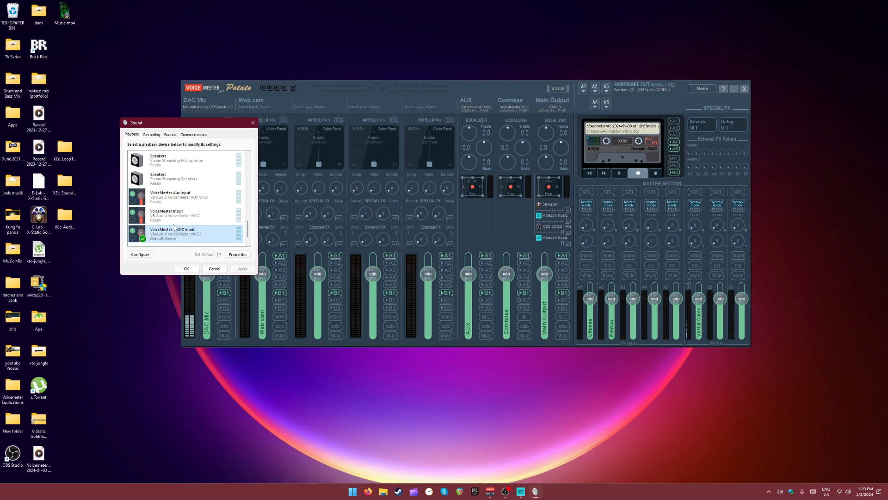
# - Make VoiceMeeter Aux Input the default communication device and accept the Sound settings
pyautogui.click(176, 198)
pyautogui.click(220, 254)
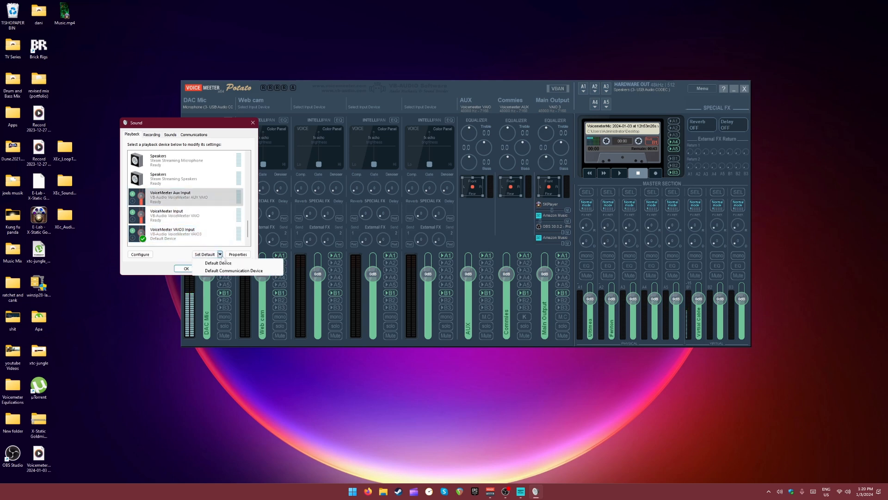
pyautogui.click(225, 270)
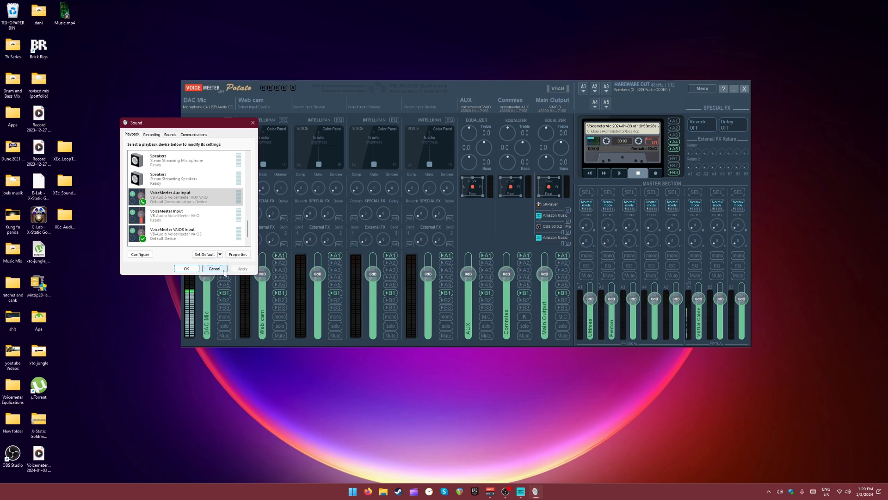
pyautogui.click(188, 270)
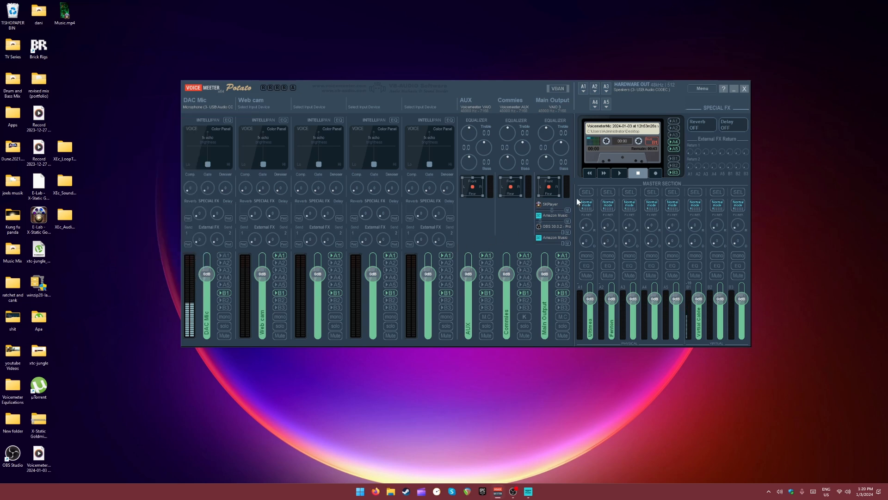
# - Reposition the mixer window and assign WDM: Speakers (3- USB Audio CODEC) to hardware output A1
pyautogui.moveTo(498, 87); pyautogui.dragTo(510, 96)
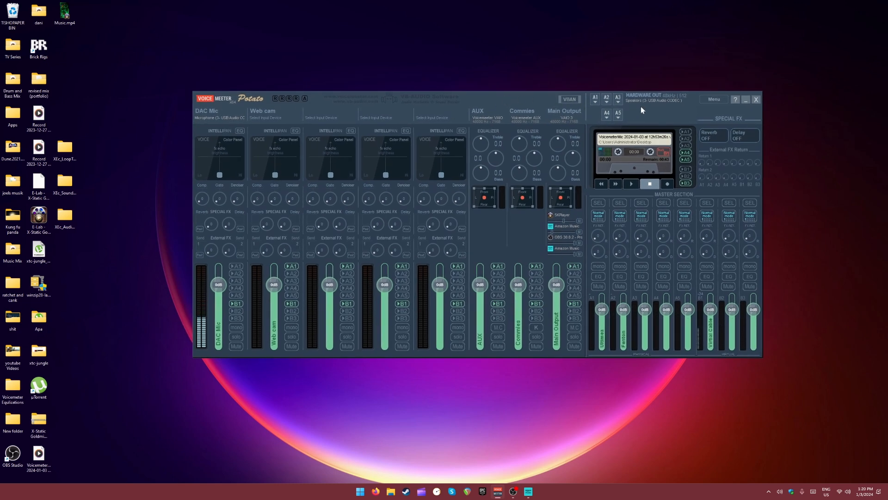
pyautogui.click(595, 102)
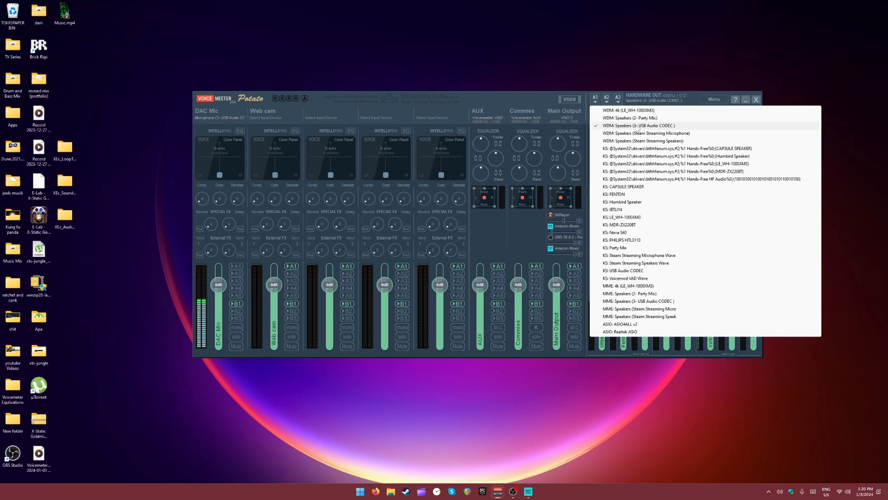
pyautogui.click(638, 126)
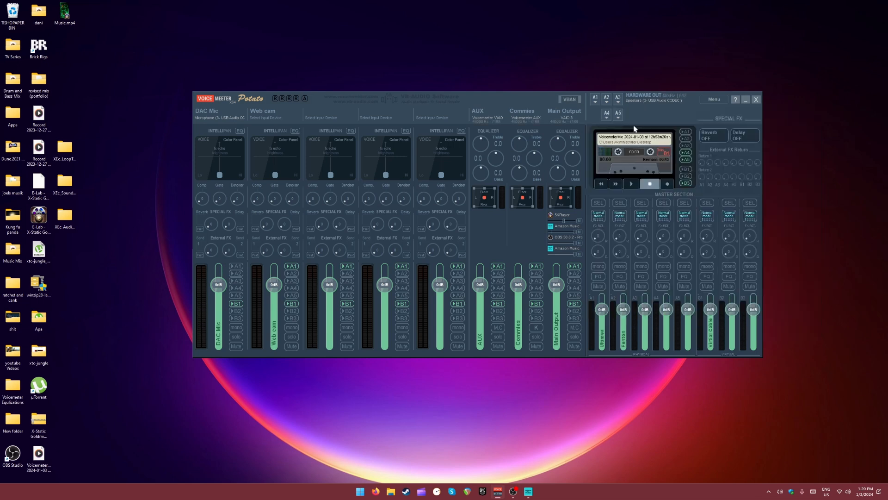
# - Assign WDM: Speakers (2- Party Mix) as the device for hardware output A2
pyautogui.click(606, 103)
pyautogui.click(692, 105)
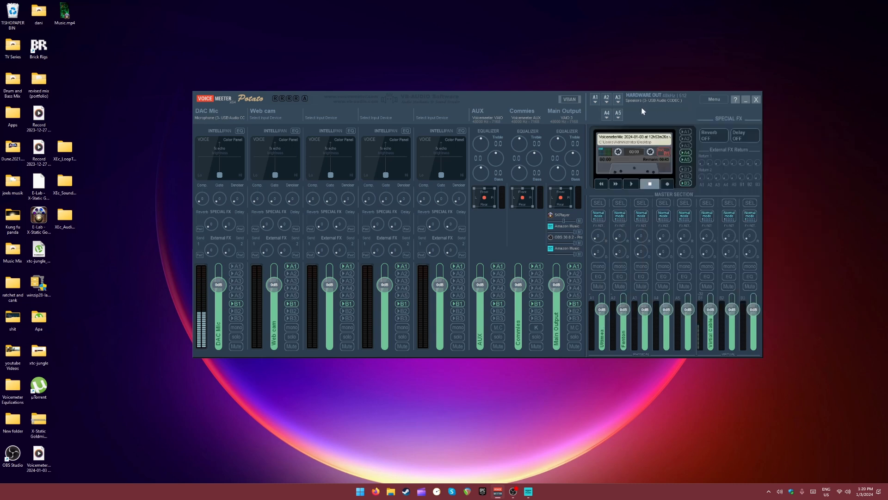
pyautogui.click(609, 103)
pyautogui.click(643, 118)
pyautogui.click(578, 304)
# - Play the track Climbatize in Amazon Music, return to Voicemeeter and try lowering the A1 master fader
pyautogui.click(528, 491)
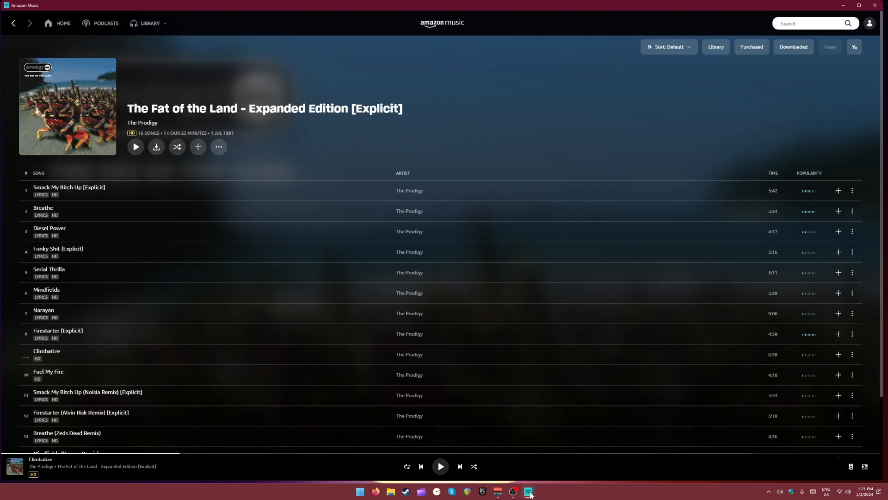
pyautogui.click(441, 467)
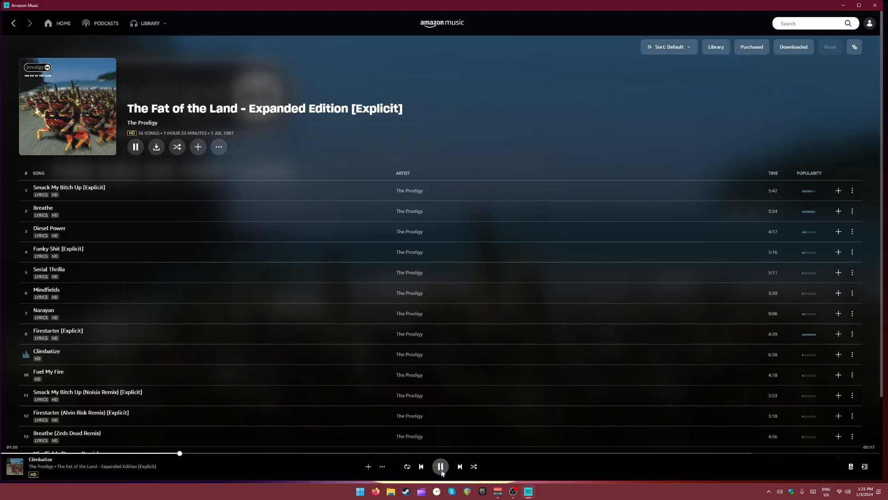
pyautogui.click(498, 492)
pyautogui.moveTo(601, 309); pyautogui.dragTo(602, 328)
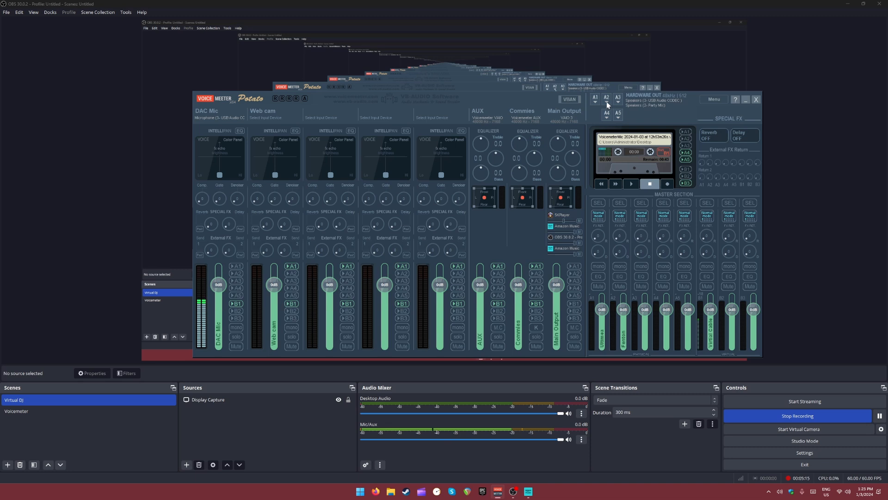
# - Select WDM: Speakers (2- Party Mix) for hardware output A2 and route the Main Output strip to A2
pyautogui.click(607, 103)
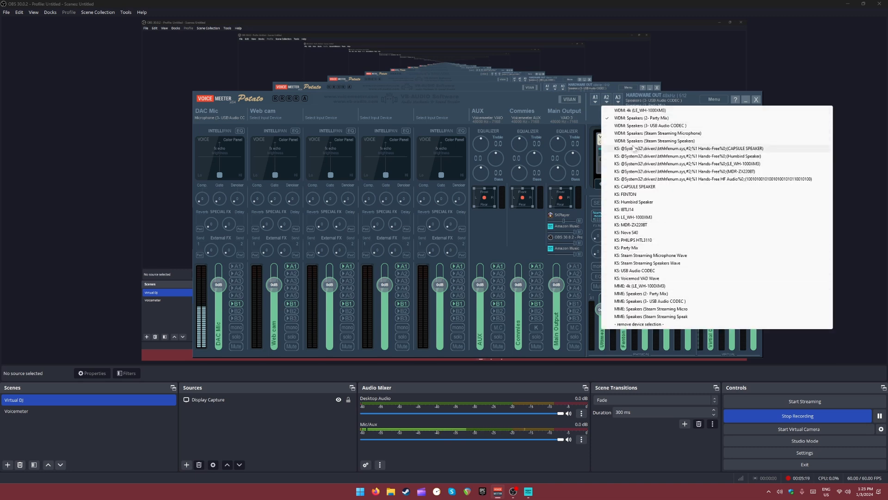
pyautogui.click(647, 119)
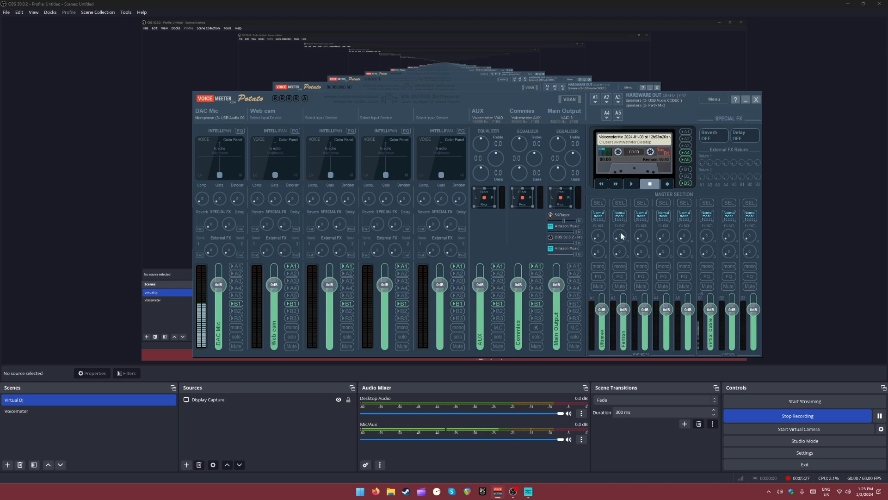
pyautogui.click(575, 274)
pyautogui.click(235, 273)
pyautogui.click(574, 274)
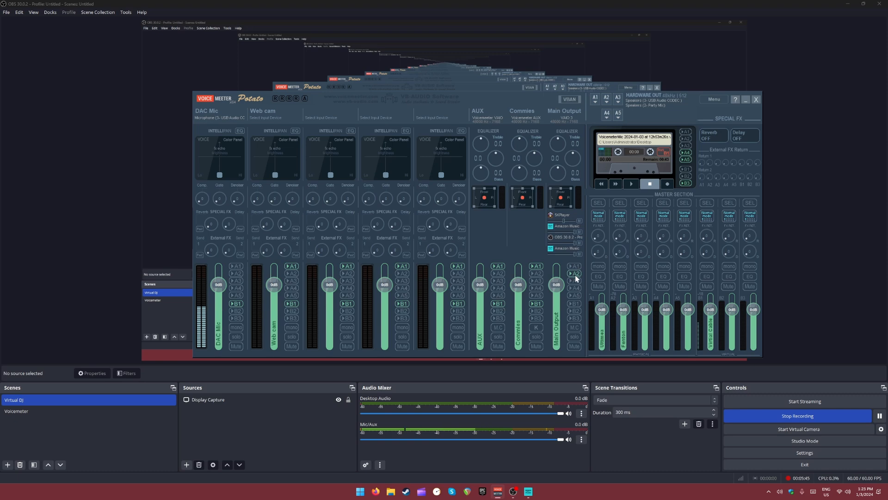
# - Start playback in Amazon Music, switch to OBS and bring the Voicemeeter mixer back in front
pyautogui.click(529, 492)
pyautogui.click(446, 469)
pyautogui.click(513, 492)
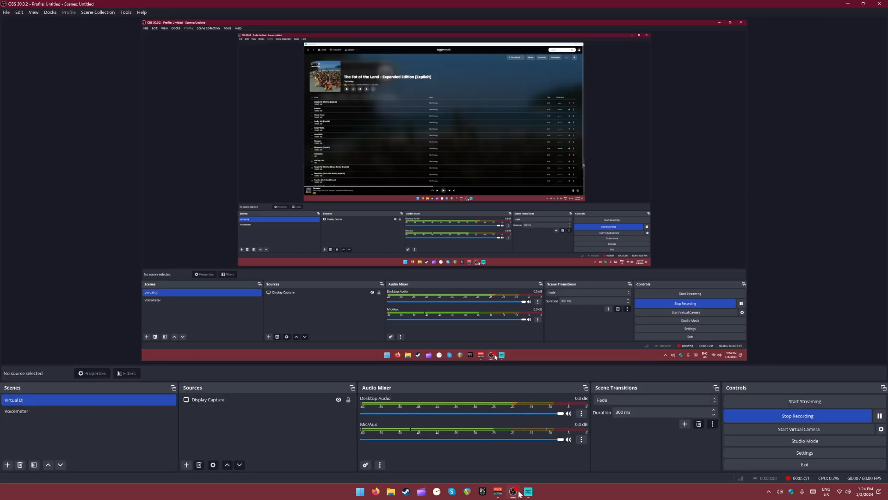
pyautogui.click(498, 492)
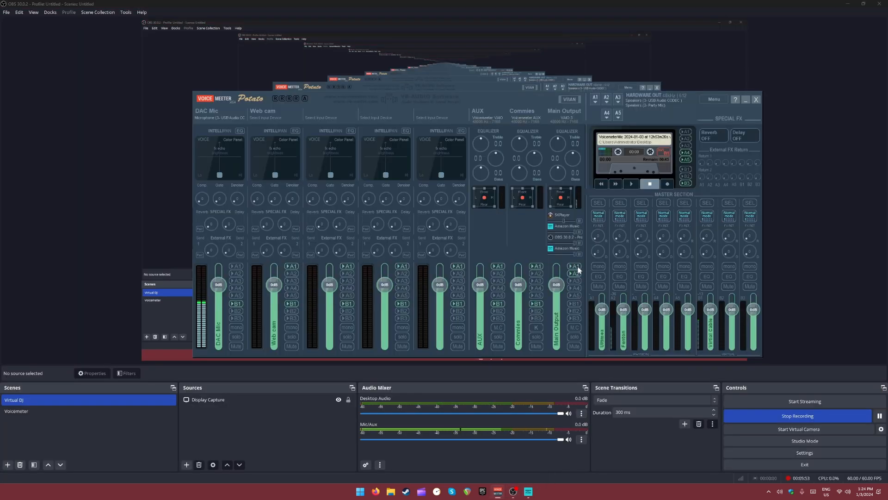
# - Try routing the Main Output strip to additional outputs A3 and A5
pyautogui.click(577, 282)
pyautogui.click(577, 296)
pyautogui.click(576, 295)
pyautogui.click(575, 280)
# - Open the cassette recorder's options and reposition their window over the mixer
pyautogui.click(641, 145)
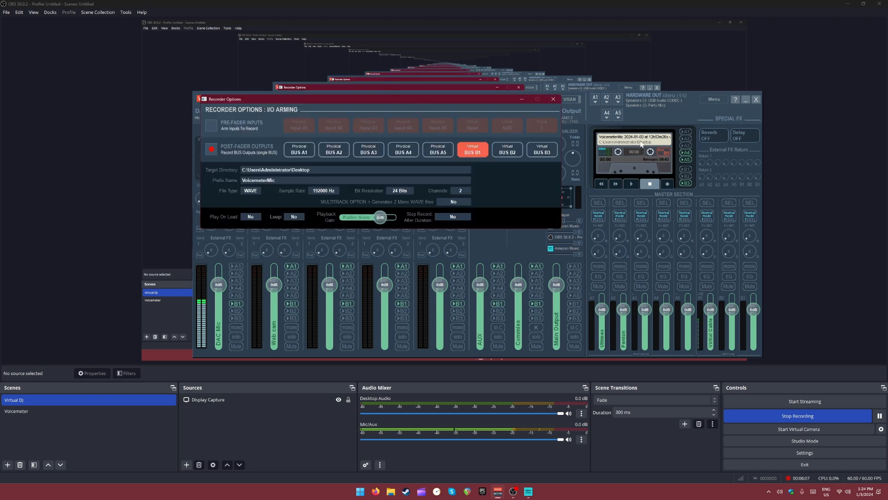
pyautogui.moveTo(488, 102); pyautogui.dragTo(495, 126)
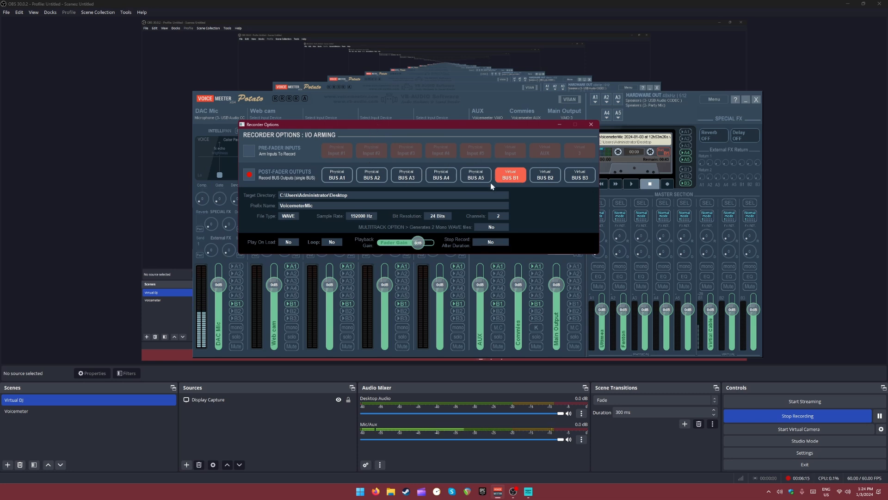
pyautogui.click(591, 124)
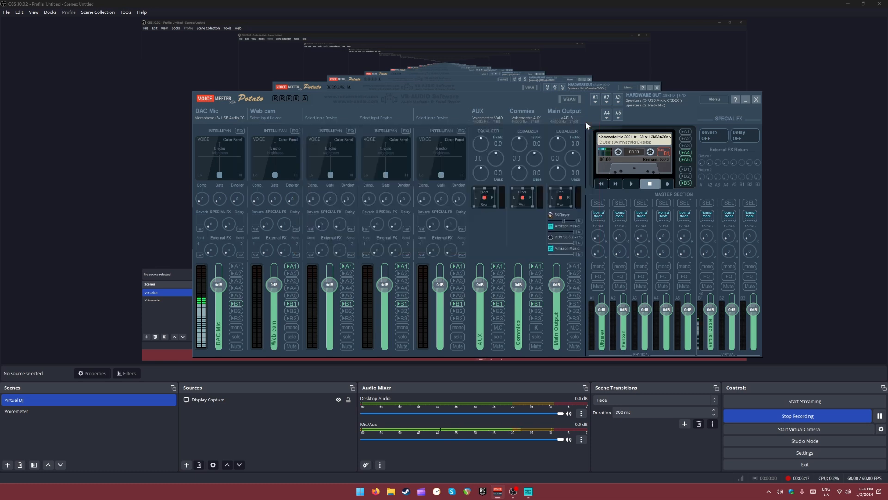
pyautogui.rightClick(637, 145)
pyautogui.moveTo(469, 98); pyautogui.dragTo(489, 124)
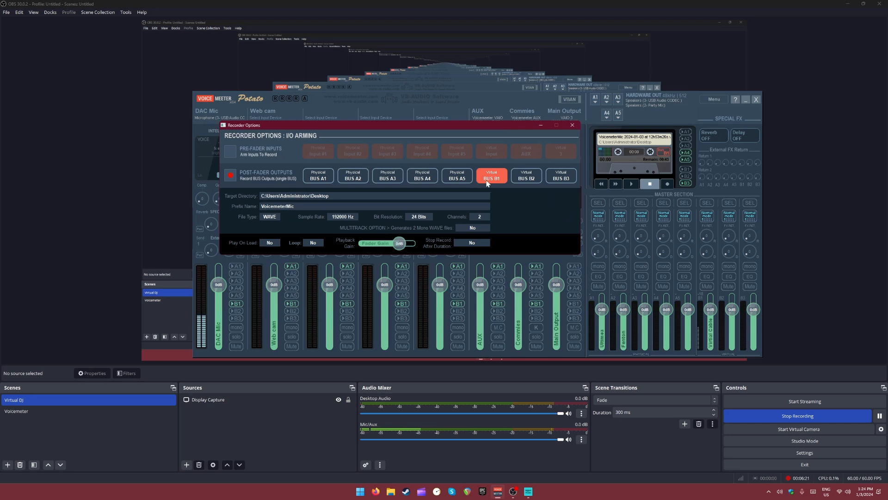
# - Try arming the physical buses A5 to A1 as the recorded post-fader output, and re-arm Virtual BUS B1
pyautogui.click(465, 179)
pyautogui.click(420, 180)
pyautogui.click(387, 178)
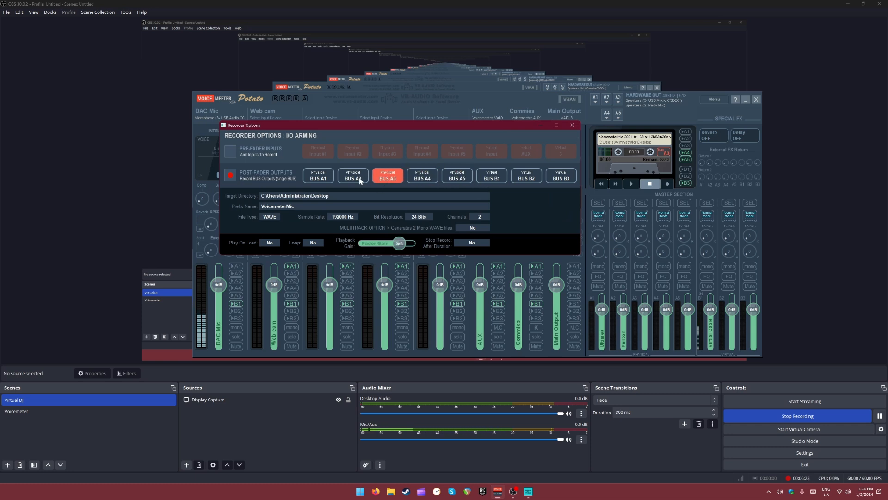
pyautogui.click(353, 179)
pyautogui.click(318, 179)
pyautogui.click(346, 179)
pyautogui.click(391, 180)
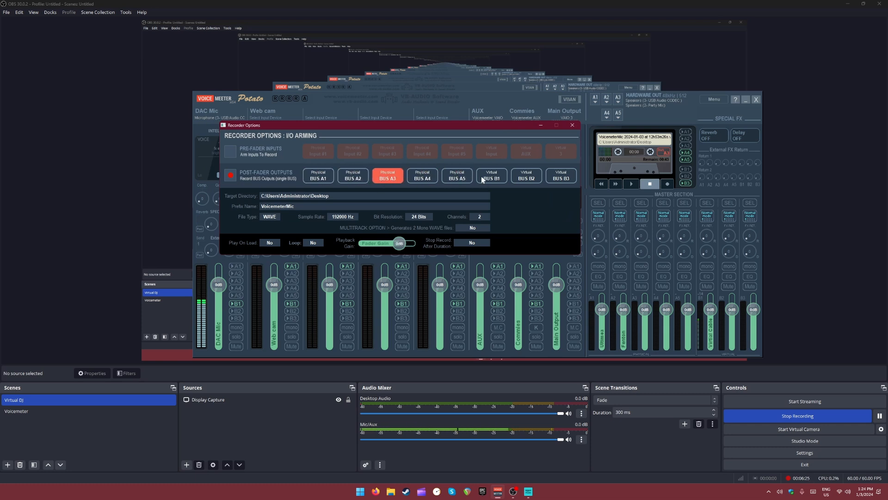
pyautogui.click(498, 181)
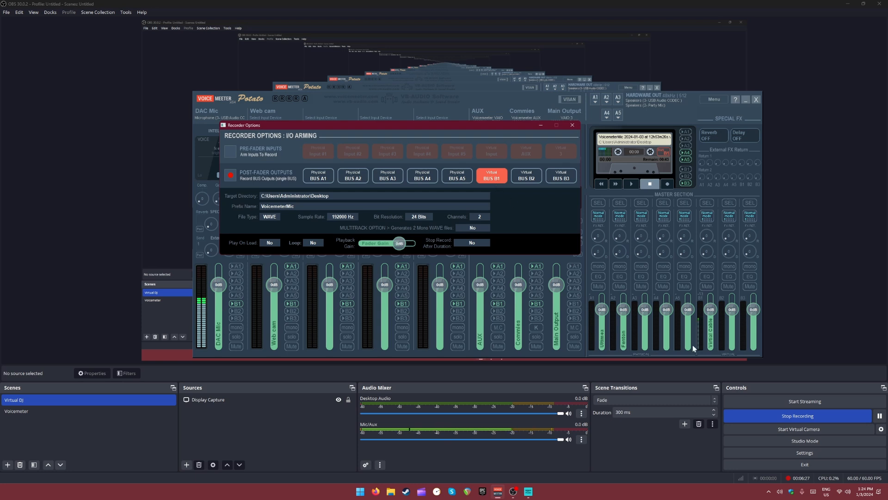
# - Turn off the cassette recorder's A4 and A5 output routing and close the recorder options
pyautogui.click(686, 153)
pyautogui.click(687, 160)
pyautogui.click(573, 126)
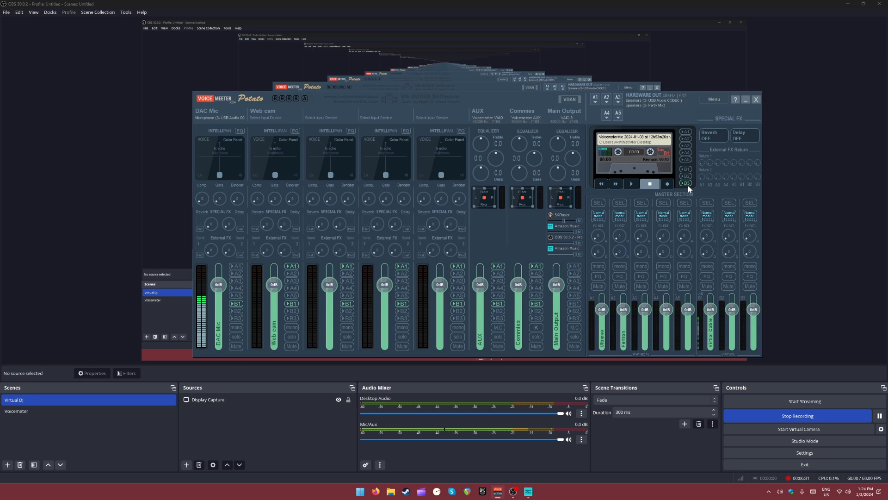
# - Open the cassette recorder's options to review the armed post-fader bus, and close them
pyautogui.rightClick(647, 154)
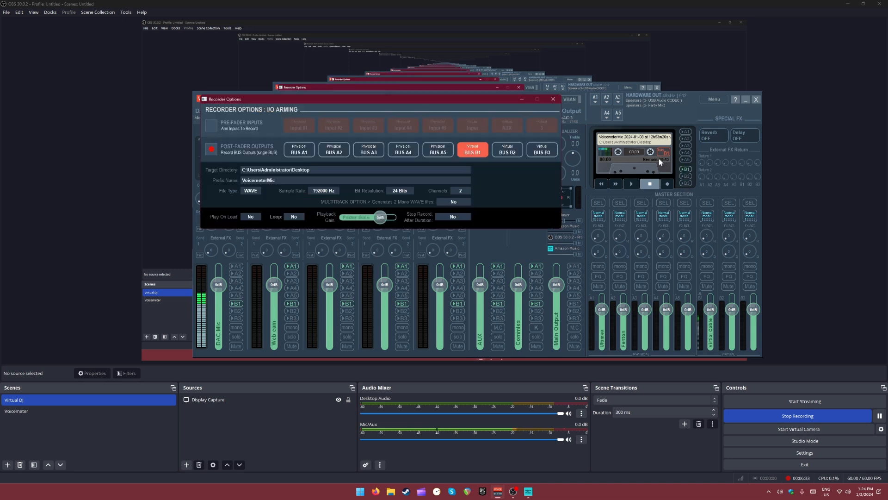
pyautogui.click(553, 99)
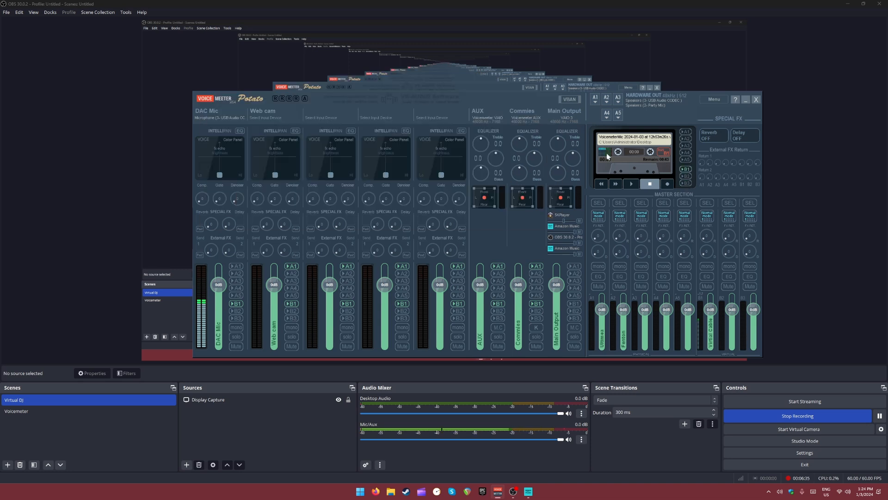
# - Reselect WDM: Microphone (3- USB Audio CODEC) as the DAC Mic input and toggle B1 routing on the DAC Mic and Main Output strips
pyautogui.click(236, 303)
pyautogui.click(237, 304)
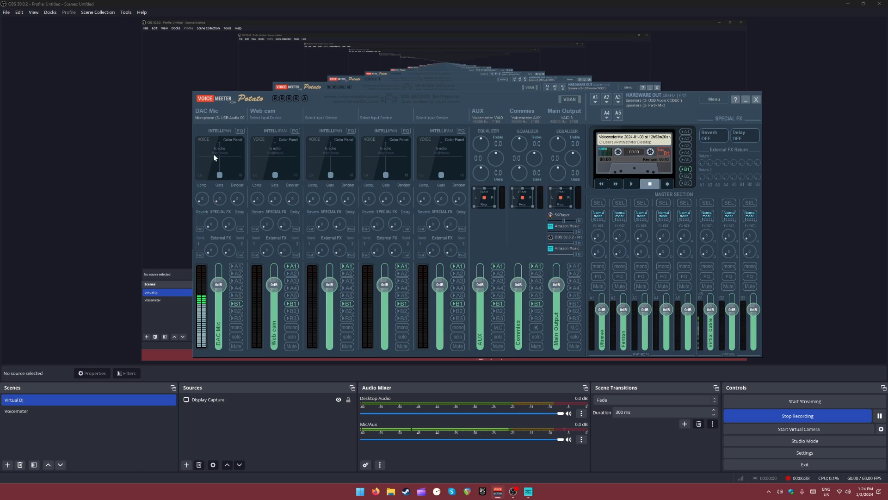
pyautogui.click(238, 116)
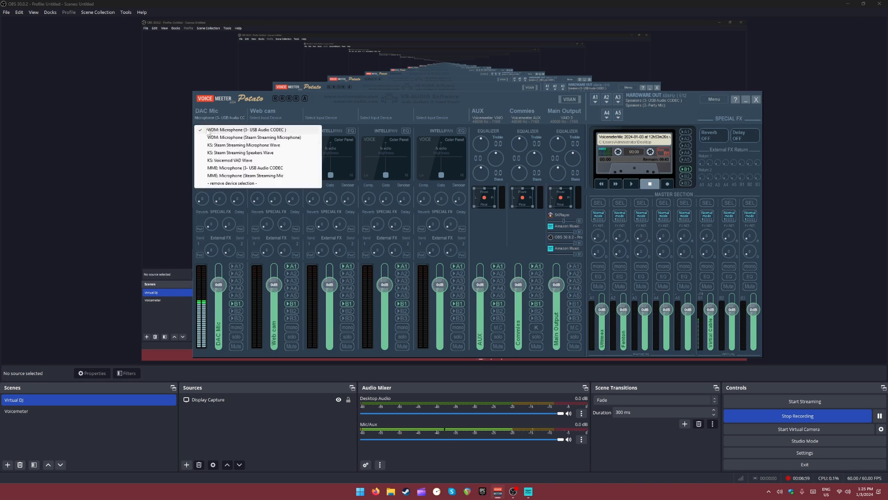
pyautogui.click(250, 131)
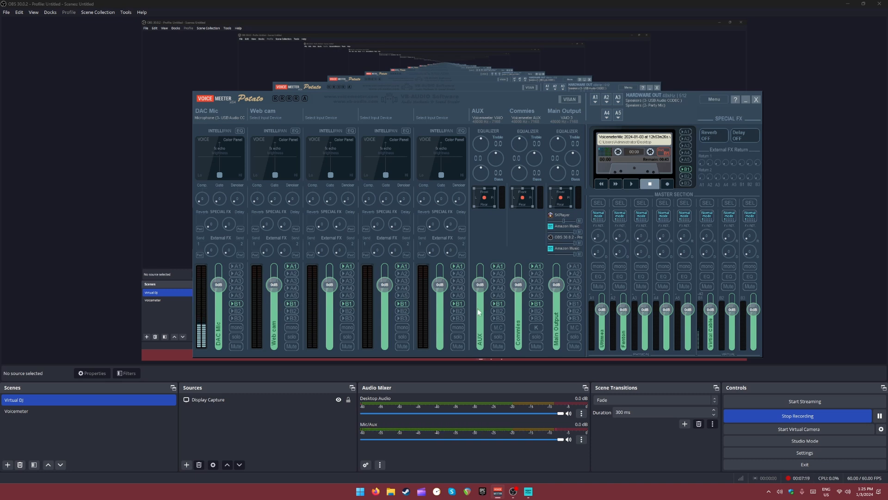
pyautogui.click(576, 304)
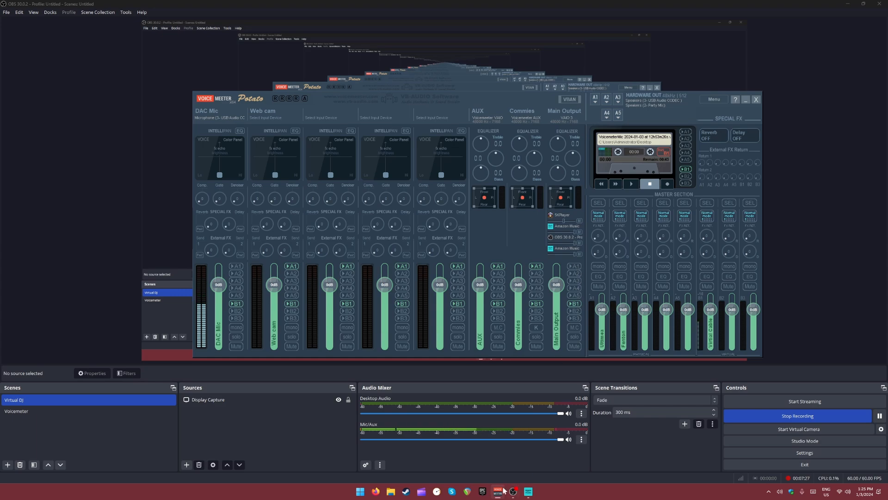
# - Switch to Amazon Music, start playing Climbatize, and check its level in the Voicemeeter and OBS mixers
pyautogui.click(529, 491)
pyautogui.click(442, 467)
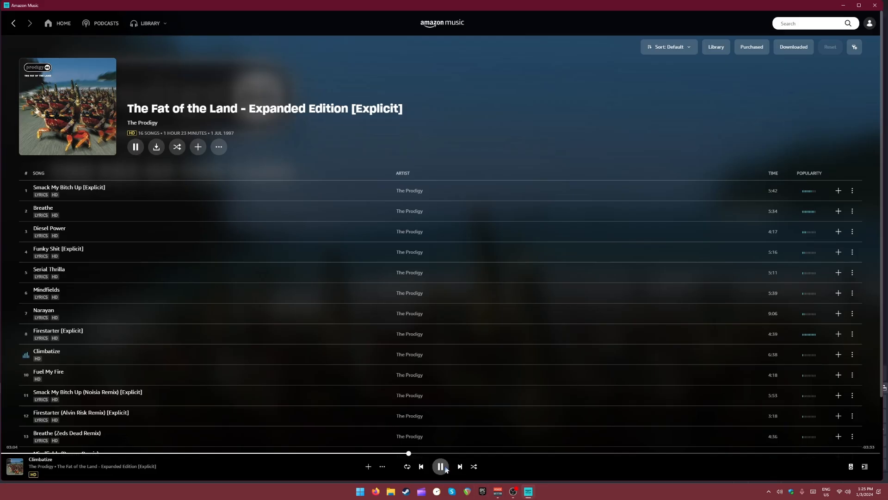
pyautogui.click(498, 493)
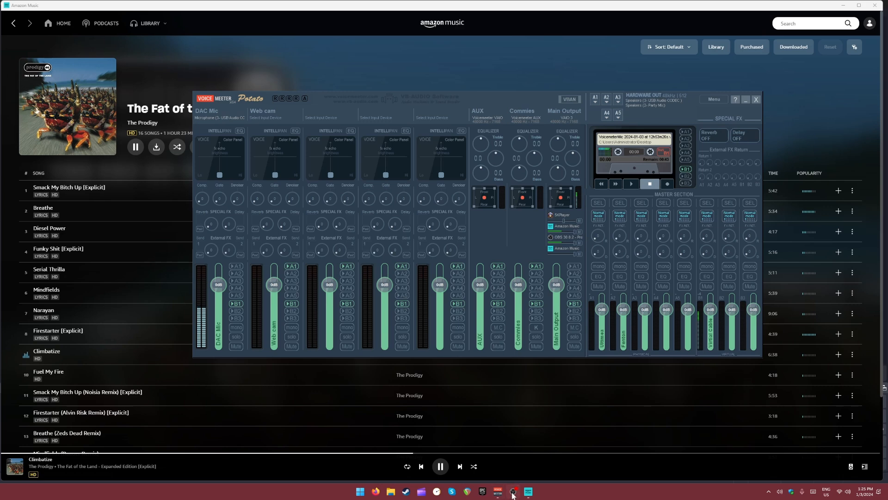
pyautogui.click(513, 493)
pyautogui.moveTo(561, 413)
pyautogui.mouseDown()
pyautogui.moveTo(552, 416)
pyautogui.moveTo(566, 416)
pyautogui.mouseUp()
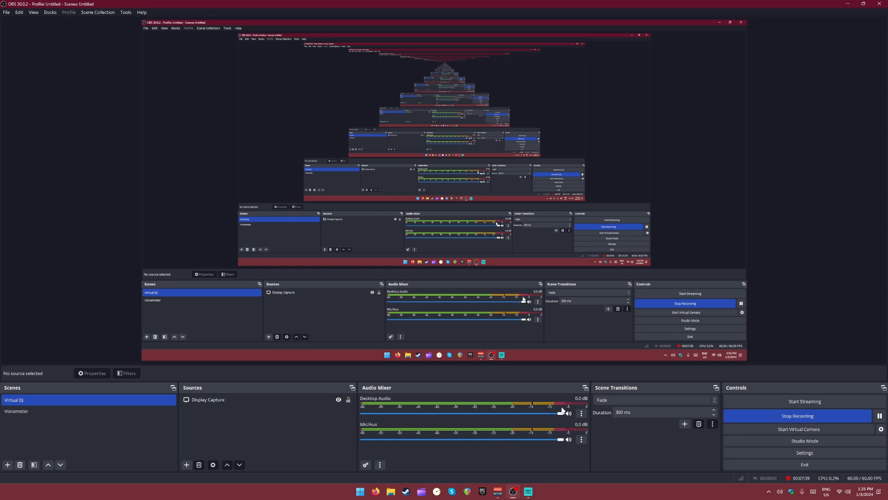
# - Pause the song in Amazon Music, return to Voicemeeter and start a cassette recording
pyautogui.click(528, 492)
pyautogui.click(498, 491)
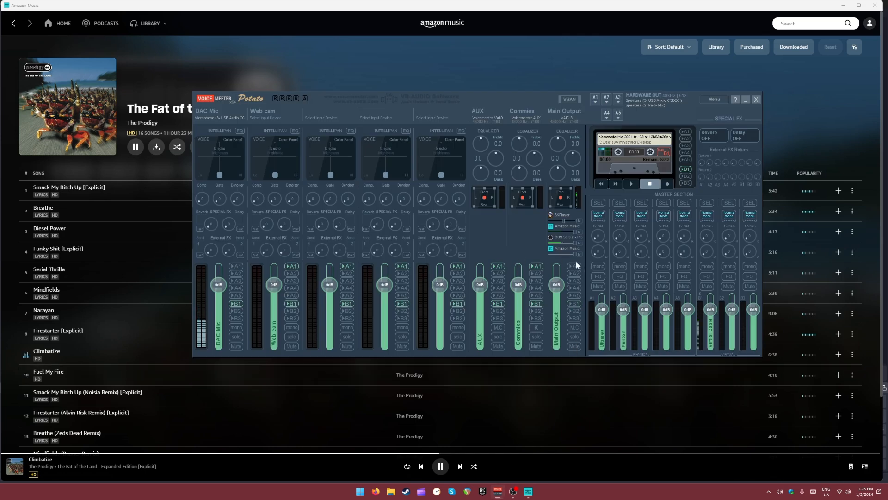
pyautogui.click(441, 467)
pyautogui.click(497, 491)
pyautogui.click(668, 185)
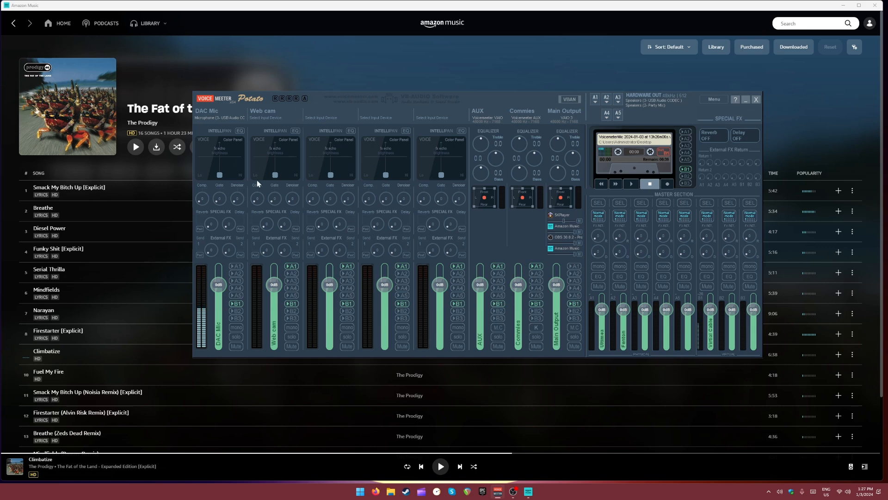
# - Open the DAC Mic strip's EQ window, switch it to EQ memory B and close the window
pyautogui.click(239, 131)
pyautogui.moveTo(273, 131); pyautogui.dragTo(276, 135)
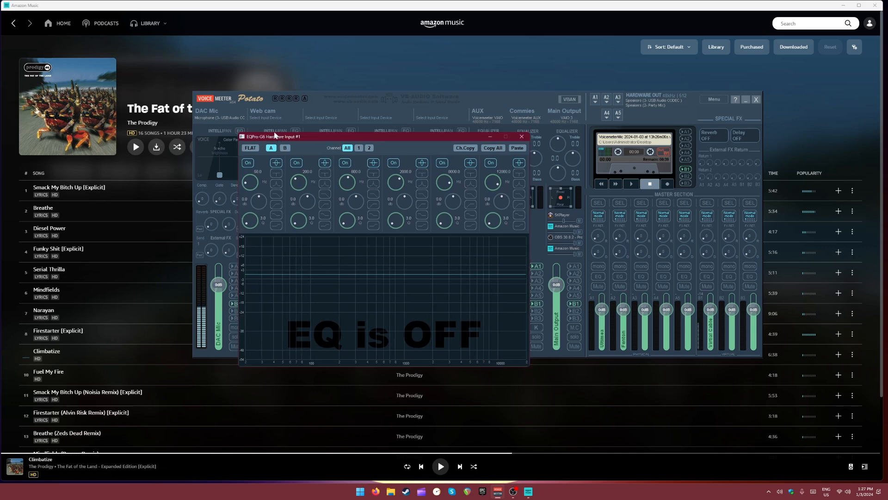
pyautogui.click(285, 148)
pyautogui.click(525, 138)
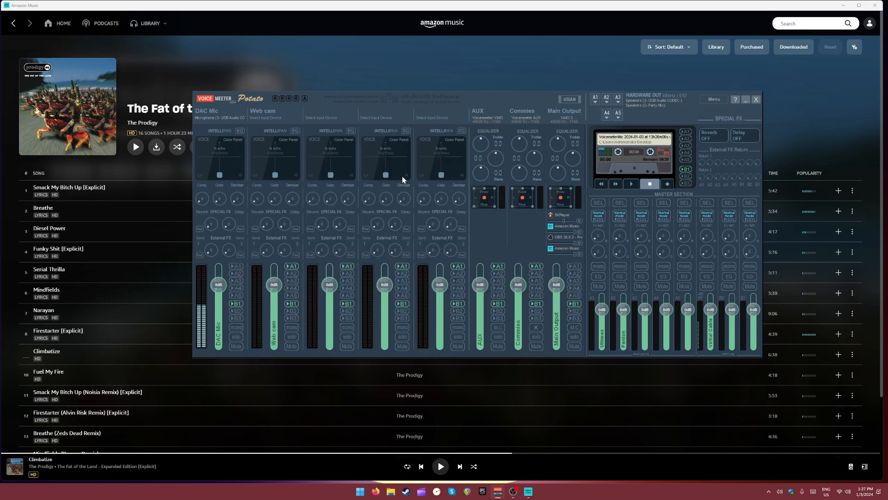
# - Try the DAC Mic's Intellipan voice color control, reset it, and cycle through to the other Intellipan panels
pyautogui.moveTo(219, 175); pyautogui.dragTo(185, 181)
pyautogui.doubleClick(210, 173)
pyautogui.rightClick(218, 171)
pyautogui.rightClick(223, 167)
pyautogui.click(240, 175)
# - Try different gate and compressor amounts on the DAC Mic strip, resetting both knobs to zero
pyautogui.moveTo(218, 201); pyautogui.dragTo(209, 195)
pyautogui.moveTo(218, 201)
pyautogui.mouseDown()
pyautogui.moveTo(213, 182)
pyautogui.moveTo(214, 217)
pyautogui.mouseUp()
pyautogui.moveTo(217, 203); pyautogui.dragTo(207, 184)
pyautogui.doubleClick(219, 200)
pyautogui.moveTo(202, 198); pyautogui.dragTo(194, 190)
pyautogui.doubleClick(202, 199)
# - Open the DAC Mic's compressor and gate details, and adjust the compressor input gain plus the gate threshold and damping
pyautogui.rightClick(204, 199)
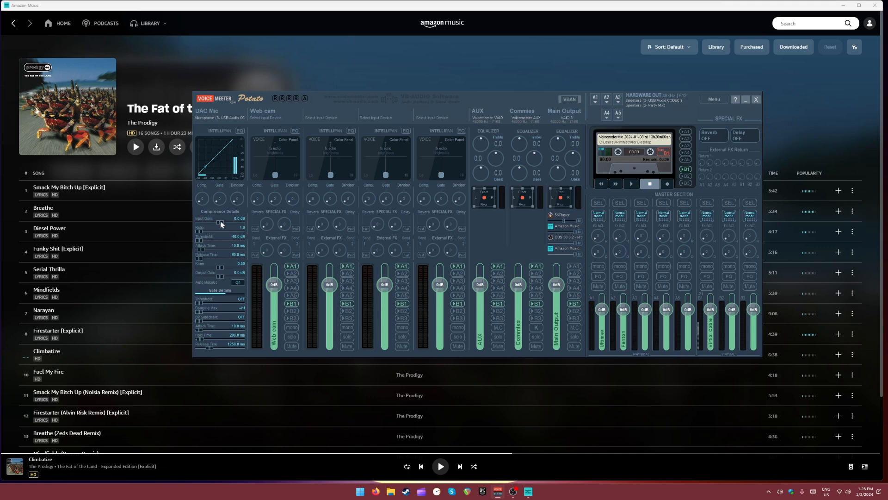
pyautogui.moveTo(220, 221)
pyautogui.mouseDown()
pyautogui.moveTo(251, 231)
pyautogui.moveTo(232, 230)
pyautogui.mouseUp()
pyautogui.moveTo(201, 303); pyautogui.dragTo(215, 306)
pyautogui.moveTo(206, 301); pyautogui.dragTo(229, 308)
pyautogui.moveTo(220, 308)
pyautogui.mouseDown()
pyautogui.moveTo(192, 303)
pyautogui.moveTo(209, 304)
pyautogui.mouseUp()
# - Adjust the DAC Mic gate's threshold and its attack, hold and release times, close the details, and reset the compressor
pyautogui.moveTo(199, 332); pyautogui.dragTo(255, 341)
pyautogui.moveTo(241, 330)
pyautogui.mouseDown()
pyautogui.moveTo(196, 329)
pyautogui.moveTo(208, 339)
pyautogui.moveTo(217, 339)
pyautogui.moveTo(207, 329)
pyautogui.moveTo(225, 333)
pyautogui.mouseUp()
pyautogui.moveTo(228, 341); pyautogui.dragTo(249, 349)
pyautogui.moveTo(241, 299); pyautogui.dragTo(210, 297)
pyautogui.moveTo(241, 346); pyautogui.dragTo(204, 337)
pyautogui.click(223, 214)
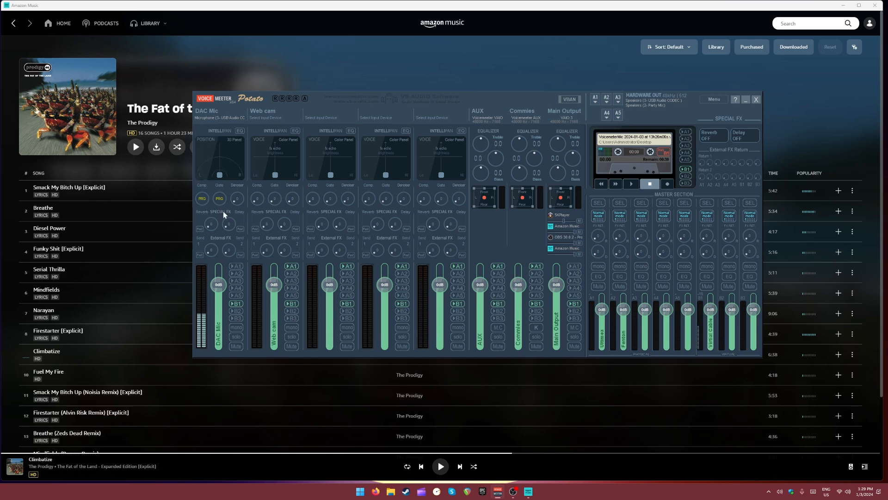
pyautogui.doubleClick(202, 200)
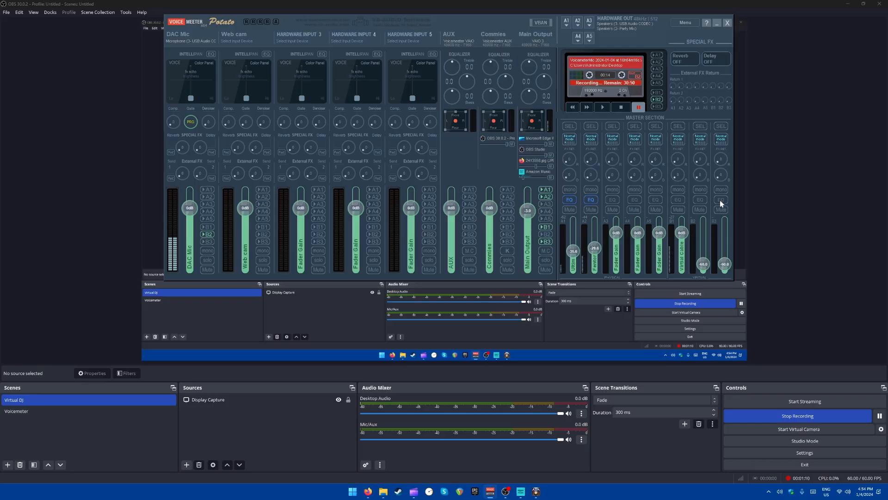
# - Open the EQ window of virtual bus B3, enable its EQ and raise the bus fader to 0 dB
pyautogui.click(721, 199)
pyautogui.moveTo(721, 200); pyautogui.dragTo(443, 102)
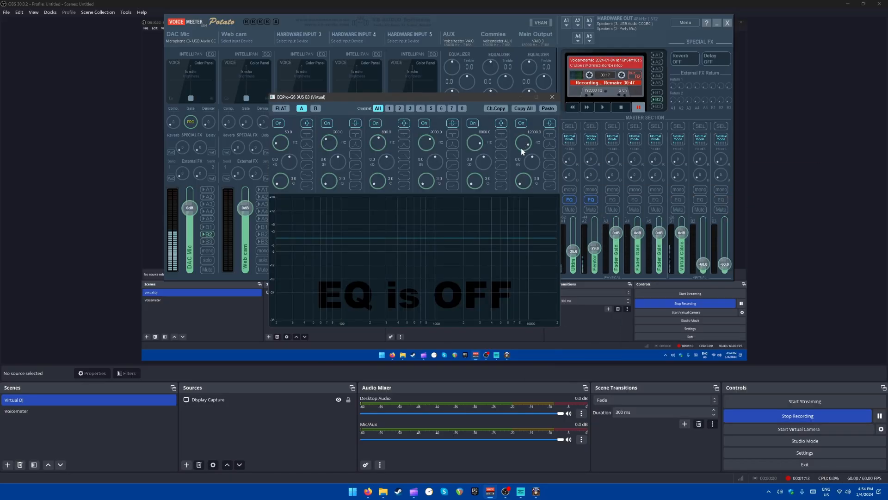
pyautogui.click(720, 200)
pyautogui.moveTo(724, 263); pyautogui.dragTo(726, 233)
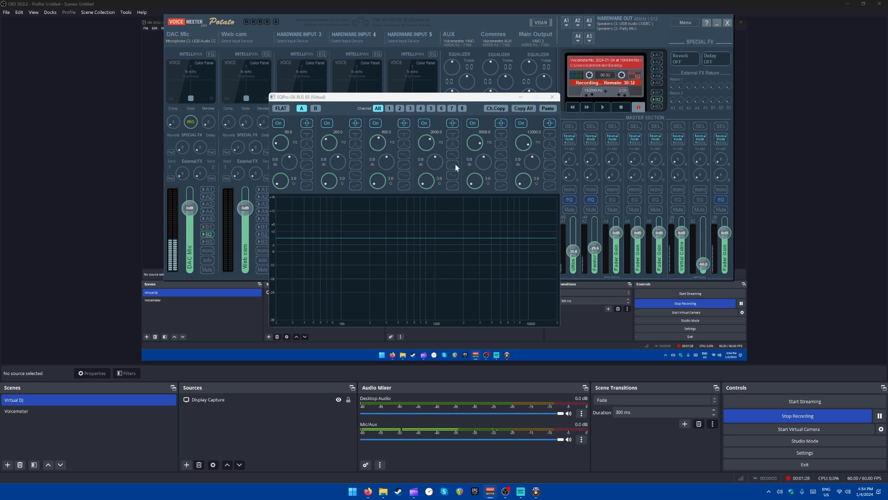
# - Try a peak boost on the first EQ band with narrow and wide Q, and reset its Q and gain
pyautogui.moveTo(287, 165); pyautogui.dragTo(280, 102)
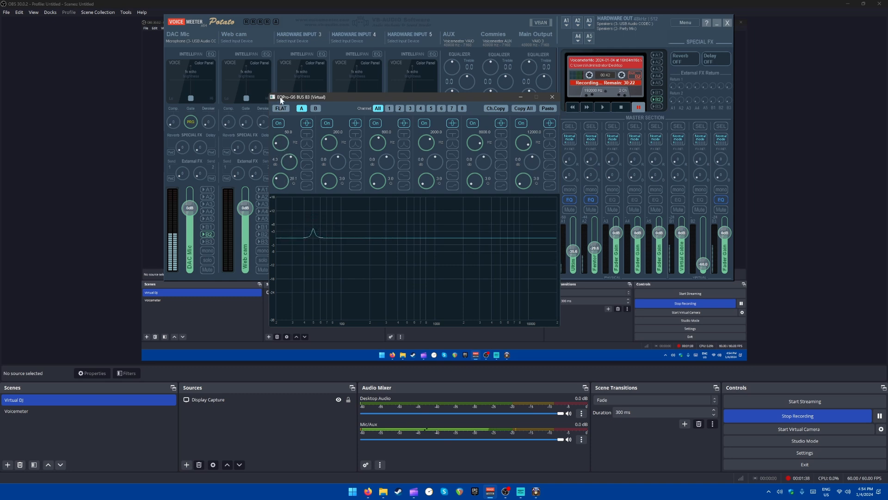
pyautogui.moveTo(284, 57); pyautogui.dragTo(279, 198)
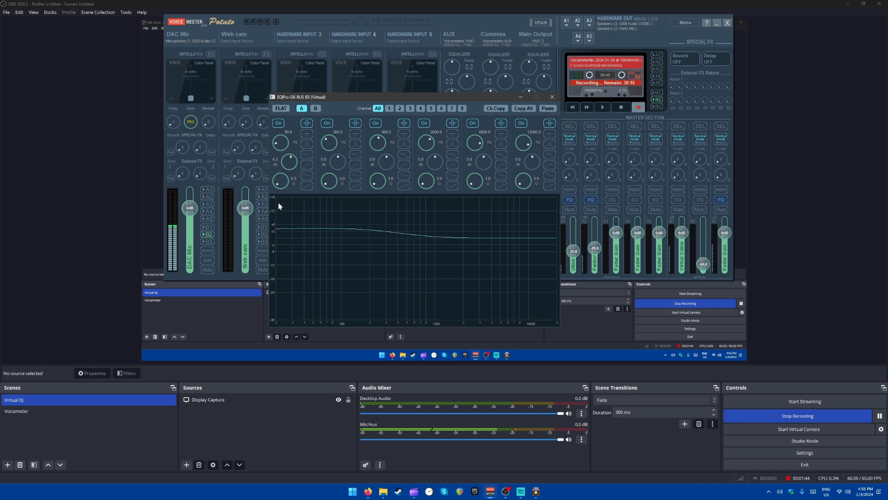
pyautogui.moveTo(289, 168); pyautogui.dragTo(280, 136)
pyautogui.doubleClick(283, 182)
pyautogui.doubleClick(289, 162)
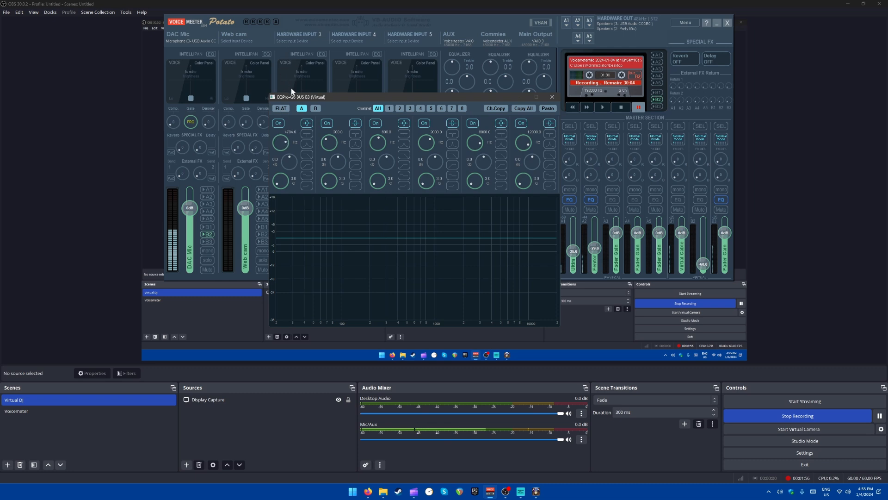
# - Try the first EQ band as a notch filter with its frequency swept down to about 449 Hz
pyautogui.moveTo(294, 168); pyautogui.dragTo(282, 150)
pyautogui.click(307, 135)
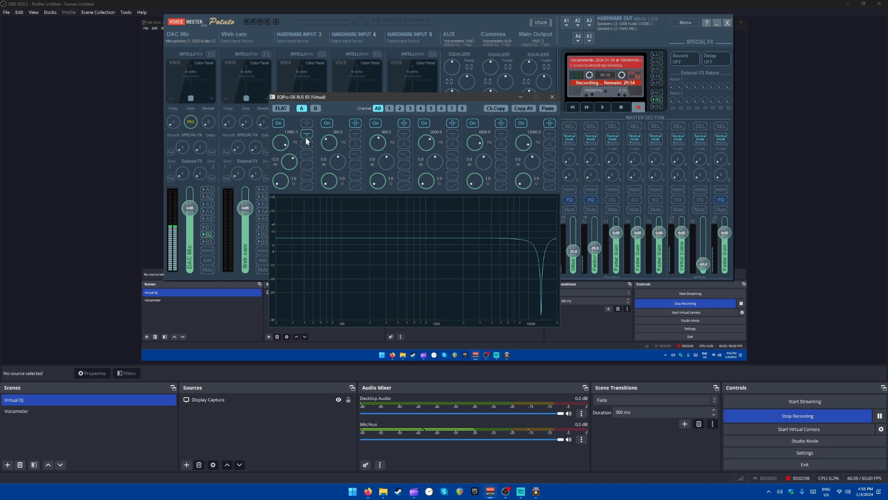
pyautogui.moveTo(282, 145); pyautogui.dragTo(285, 189)
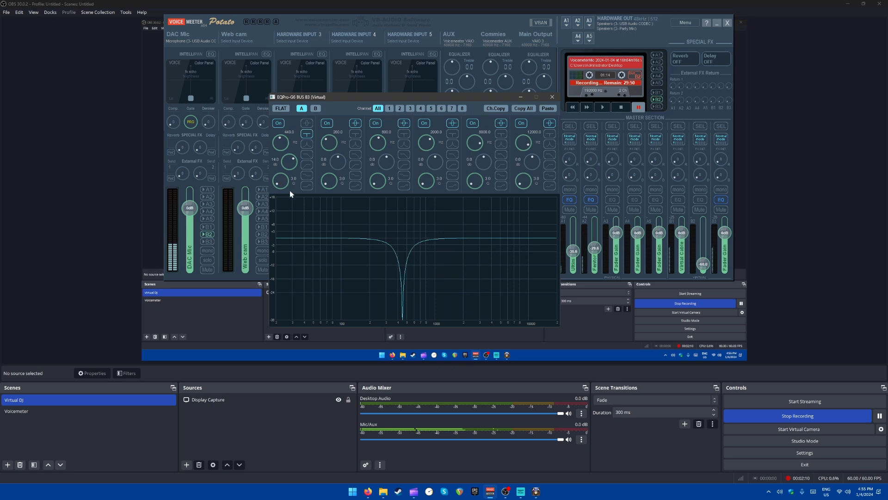
# - Try the -72 to +30 dB scale on the EQ graph, and set the scale to -18 to +18 dB
pyautogui.rightClick(312, 211)
pyautogui.click(337, 238)
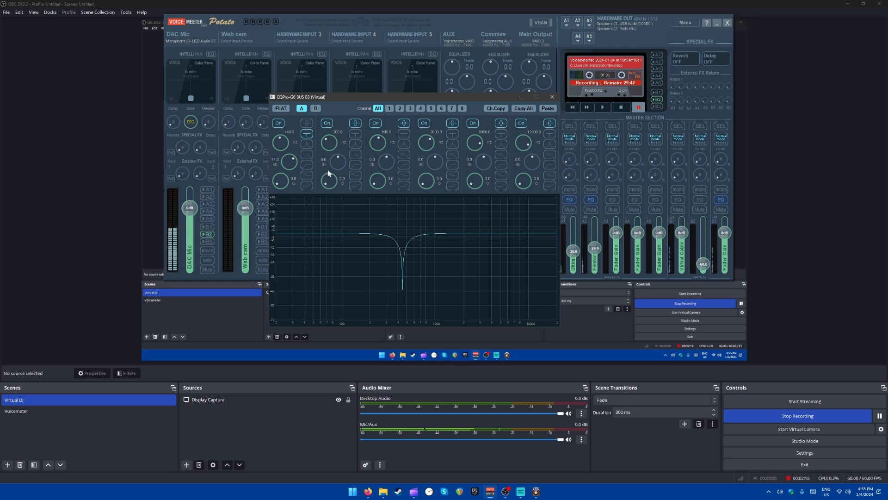
pyautogui.rightClick(345, 230)
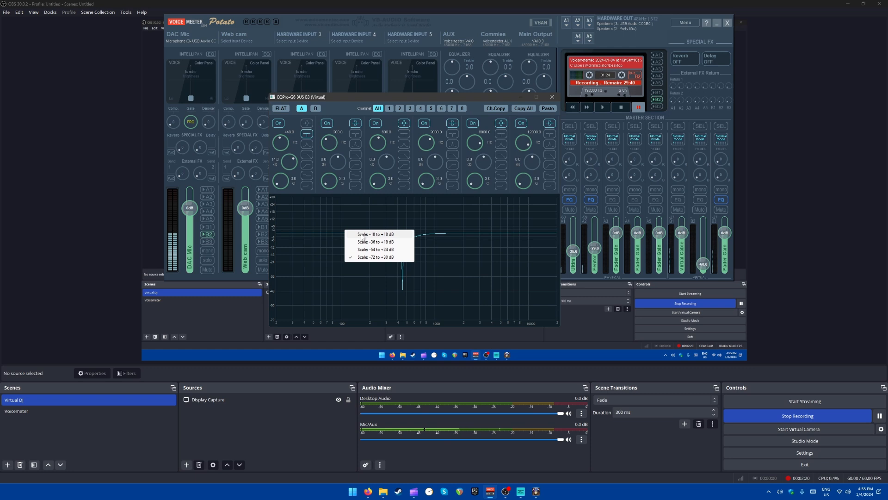
pyautogui.click(362, 235)
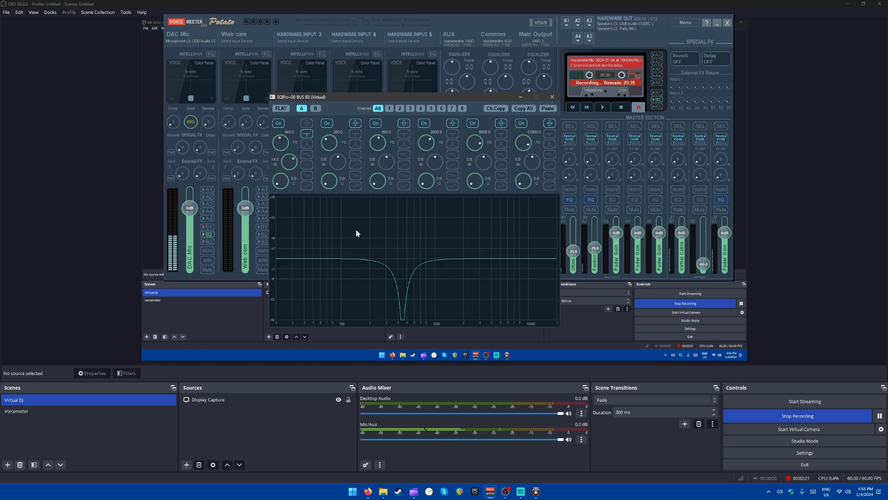
# - Try the first EQ band as a band-pass filter centred at about 1.96 kHz
pyautogui.click(306, 145)
pyautogui.moveTo(289, 158); pyautogui.dragTo(289, 155)
pyautogui.moveTo(279, 144); pyautogui.dragTo(343, 123)
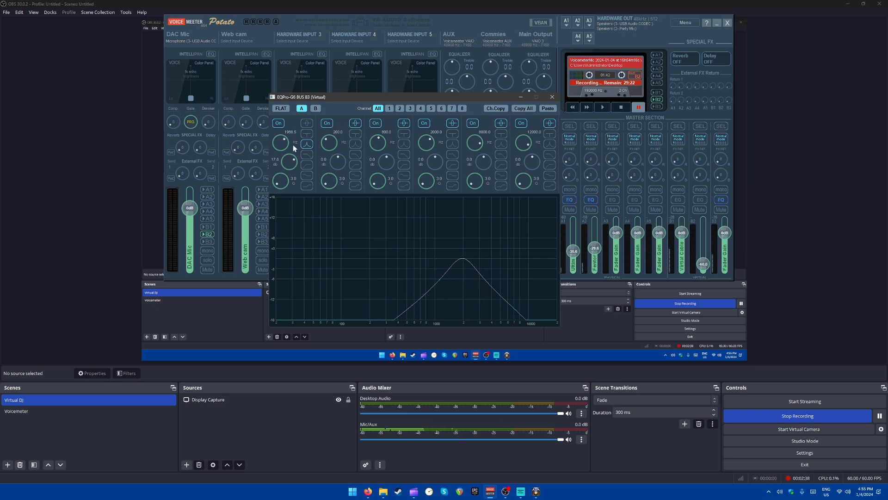
# - Try the first EQ band as a low-pass filter with a cutoff of about 16.6 kHz
pyautogui.click(306, 154)
pyautogui.moveTo(285, 145); pyautogui.dragTo(293, 118)
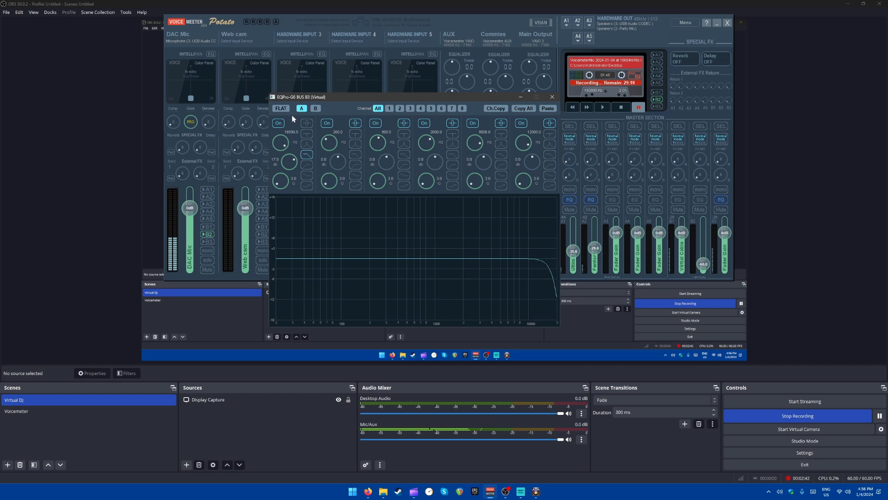
pyautogui.moveTo(292, 115); pyautogui.dragTo(291, 114)
# - Try the first EQ band as a peak filter with Q 40, and as a low shelf at about 5.87 kHz
pyautogui.click(305, 123)
pyautogui.moveTo(288, 143); pyautogui.dragTo(298, 238)
pyautogui.moveTo(284, 180); pyautogui.dragTo(282, 71)
pyautogui.moveTo(293, 166); pyautogui.dragTo(287, 146)
pyautogui.click(309, 174)
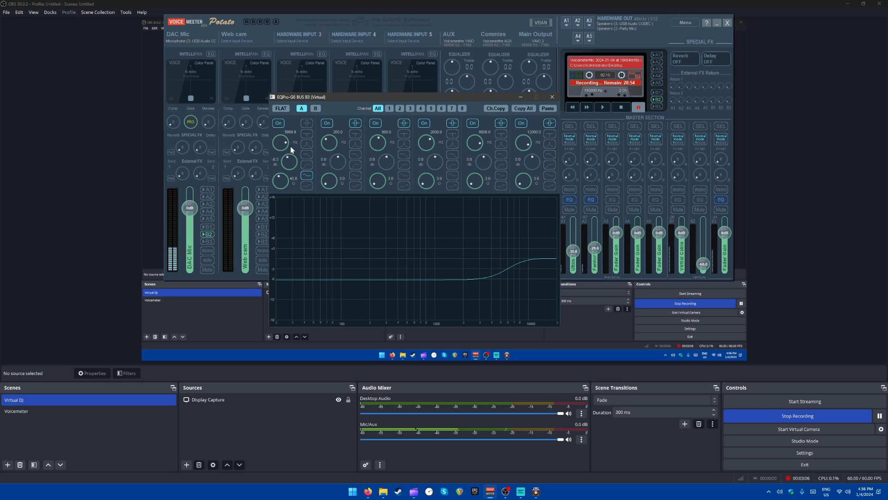
# - Flatten the B3 EQ, try high-pass and low-pass filters, and set a low shelf at 115.5 Hz with 12.2 dB gain
pyautogui.click(282, 110)
pyautogui.click(306, 164)
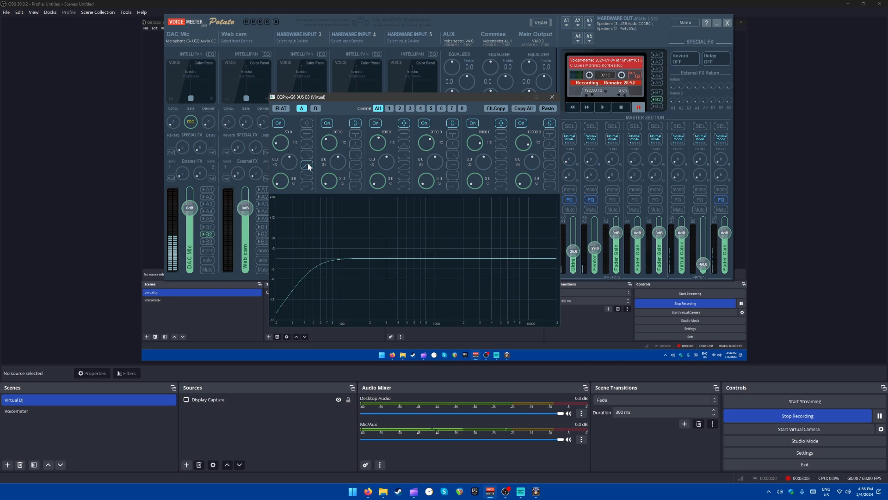
pyautogui.click(306, 155)
pyautogui.click(309, 174)
pyautogui.moveTo(285, 144)
pyautogui.mouseDown()
pyautogui.moveTo(286, 125)
pyautogui.moveTo(288, 153)
pyautogui.moveTo(289, 137)
pyautogui.mouseUp()
pyautogui.moveTo(280, 144); pyautogui.dragTo(280, 140)
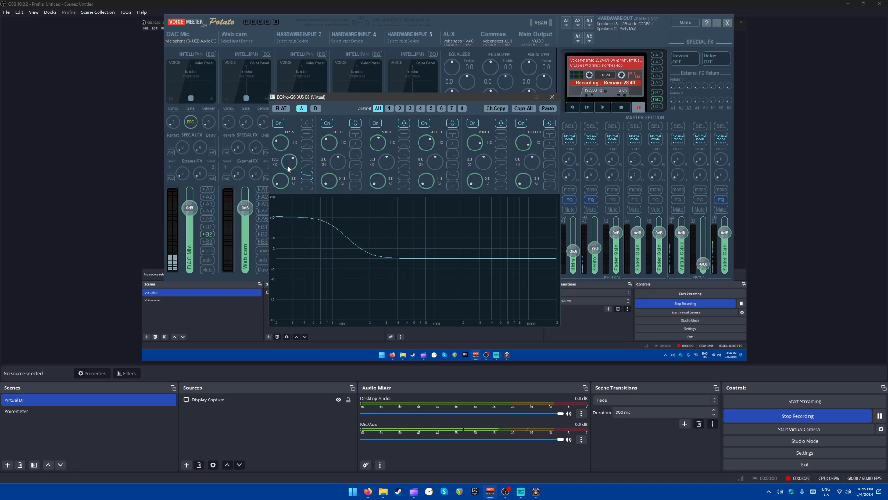
# - Set the first EQ band as a high shelf at about 5 kHz with 5.2 dB gain, and stop the cassette recording
pyautogui.click(308, 184)
pyautogui.moveTo(282, 143); pyautogui.dragTo(307, 129)
pyautogui.moveTo(299, 160); pyautogui.dragTo(298, 192)
pyautogui.moveTo(280, 138); pyautogui.dragTo(289, 156)
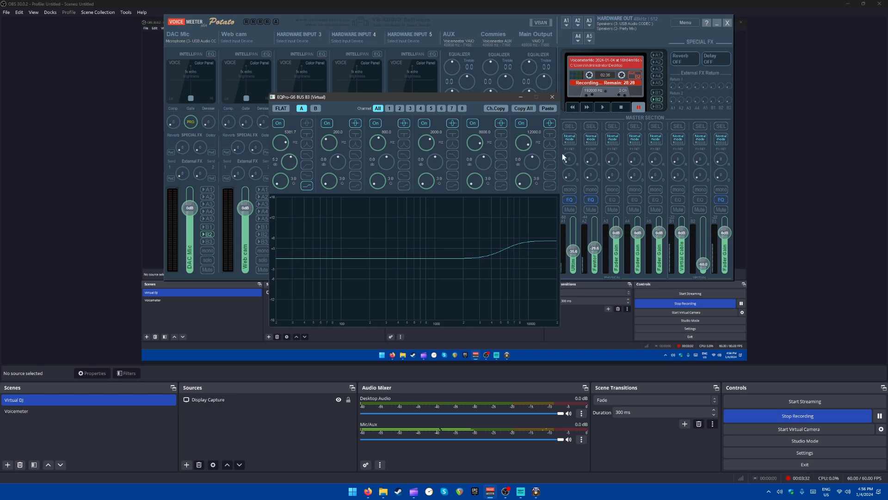
pyautogui.click(623, 107)
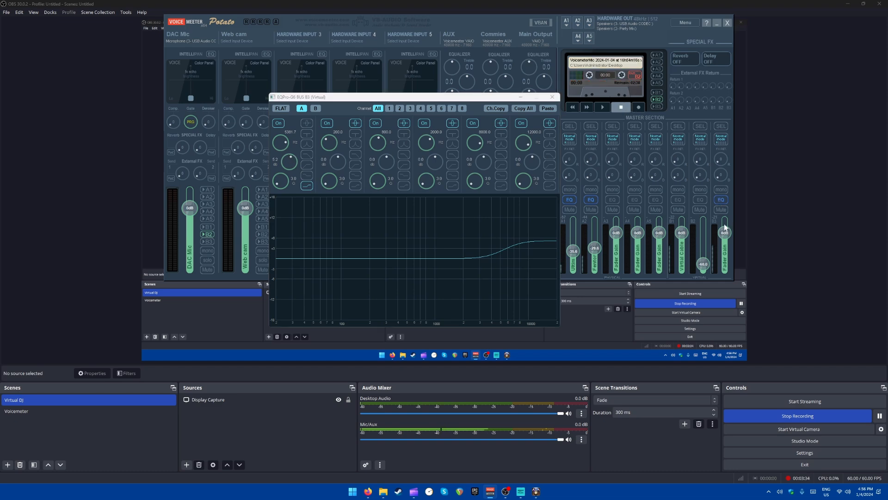